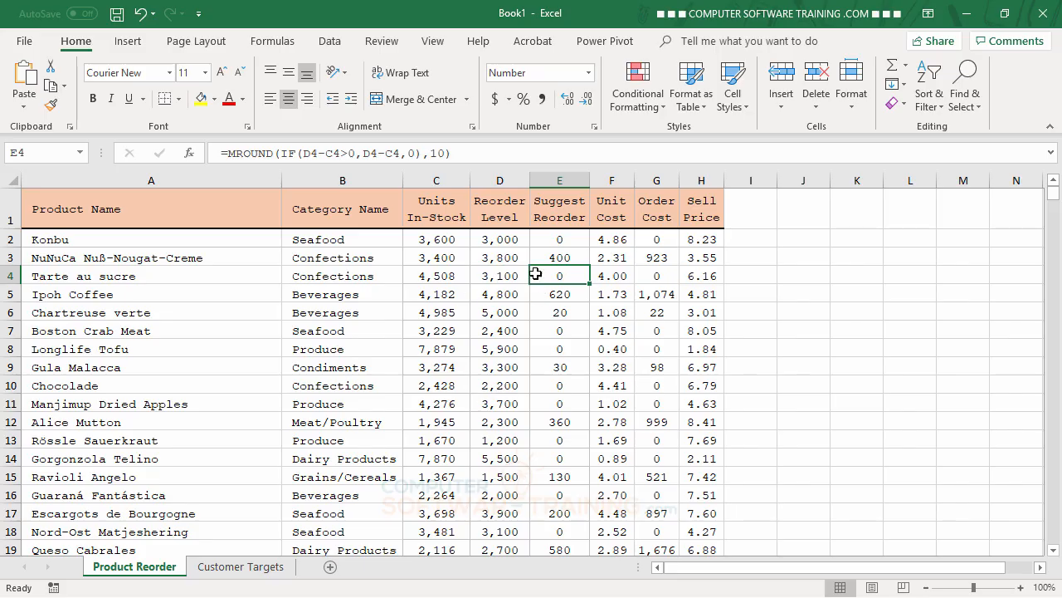
pyautogui.click(500, 314)
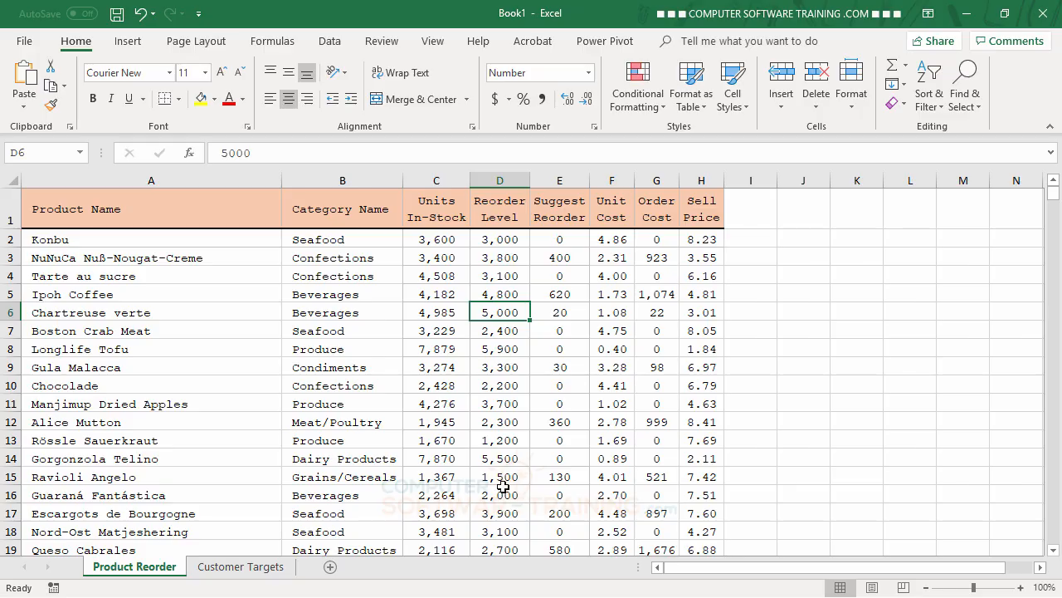
pyautogui.scroll(-3, 455, 405)
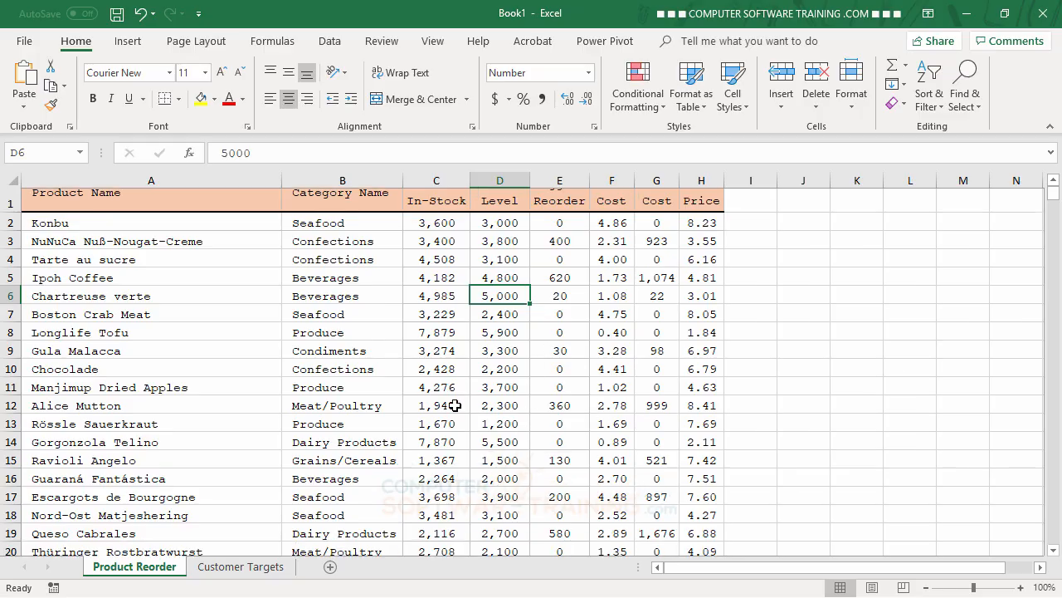
pyautogui.scroll(3, 454, 405)
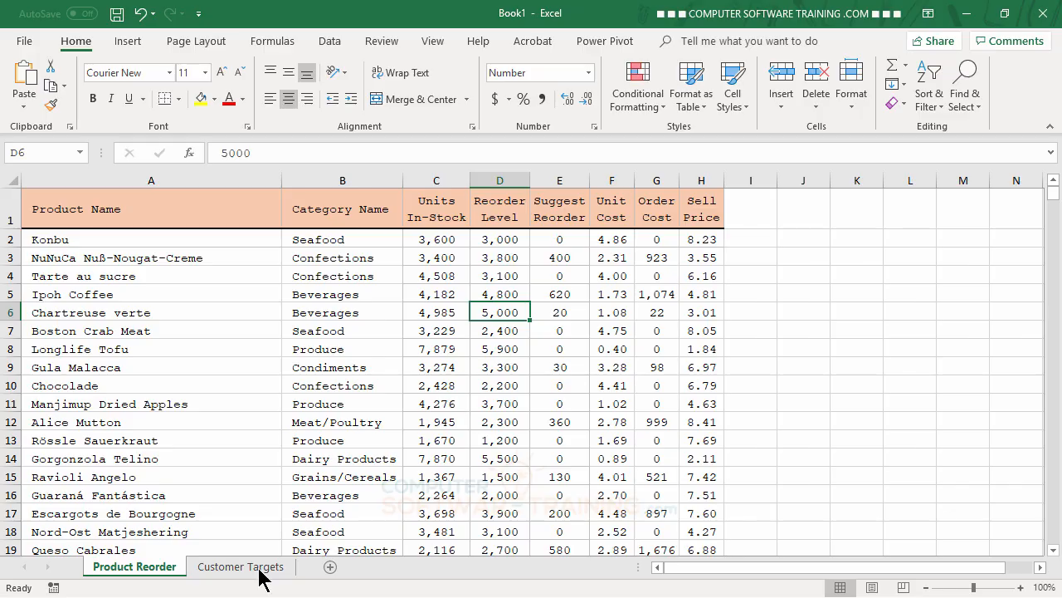
# - Start a formula-based conditional formatting rule for all product rows, A2:H78, with the formula =$C2<$D2
pyautogui.click(48, 240)
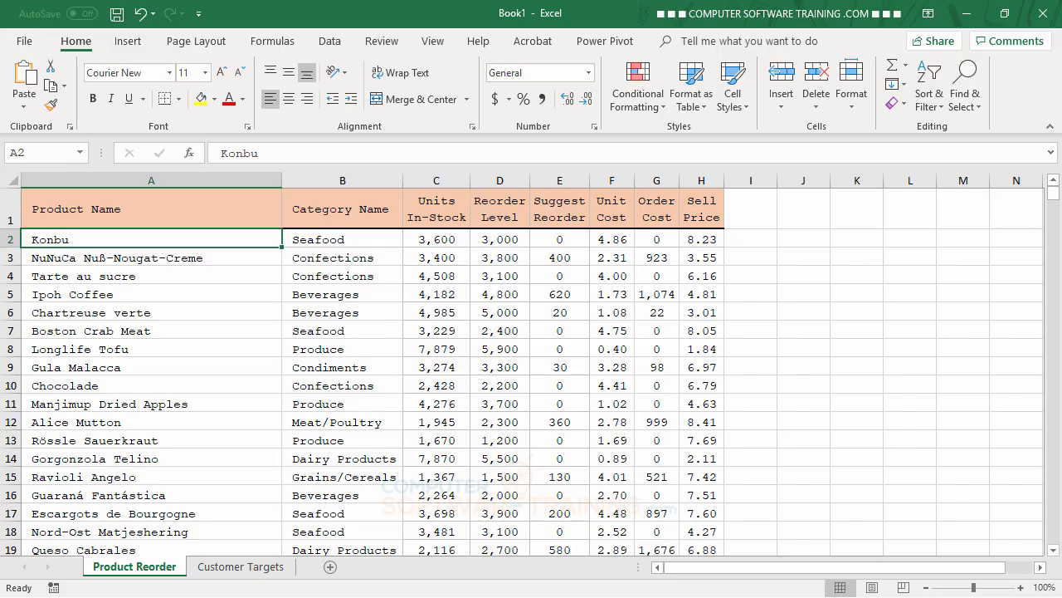
pyautogui.hotkey('ctrl', 'shift', 'Right')
pyautogui.hotkey('ctrl', 'shift', 'Down')
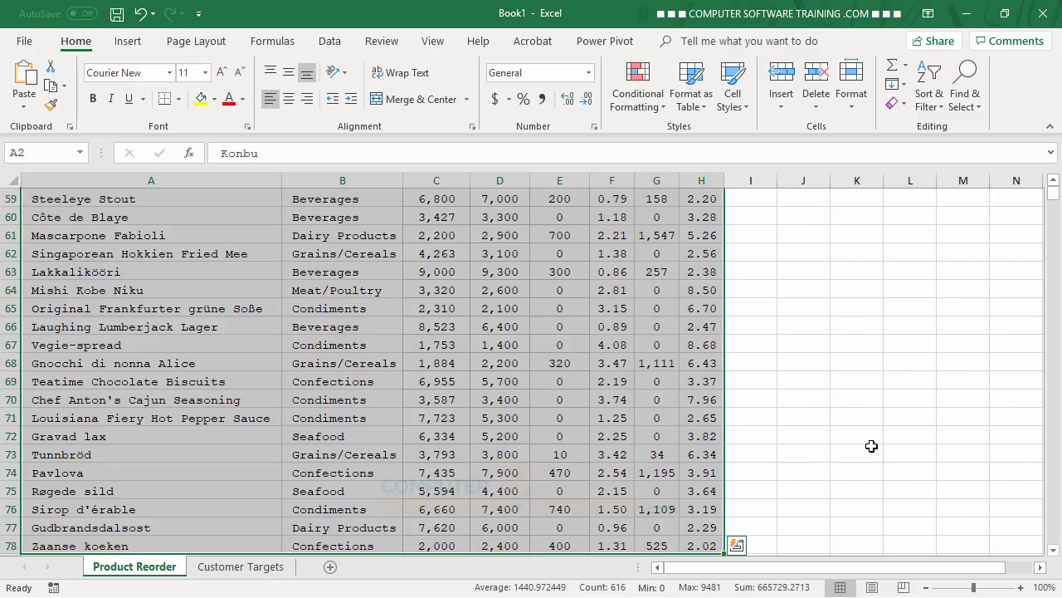
pyautogui.scroll(14, 878, 431)
pyautogui.scroll(5, 879, 431)
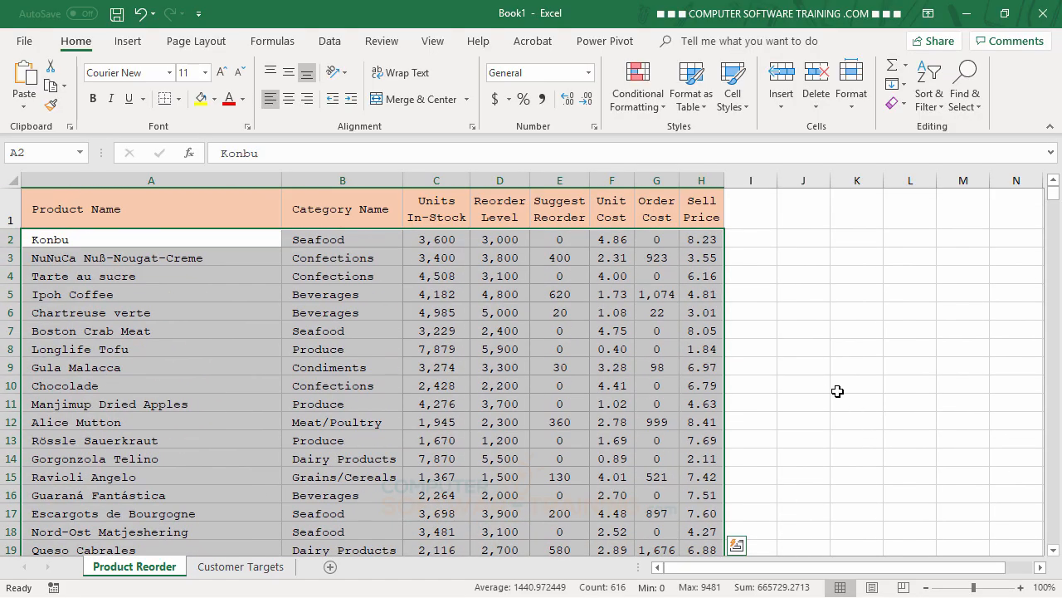
pyautogui.click(637, 113)
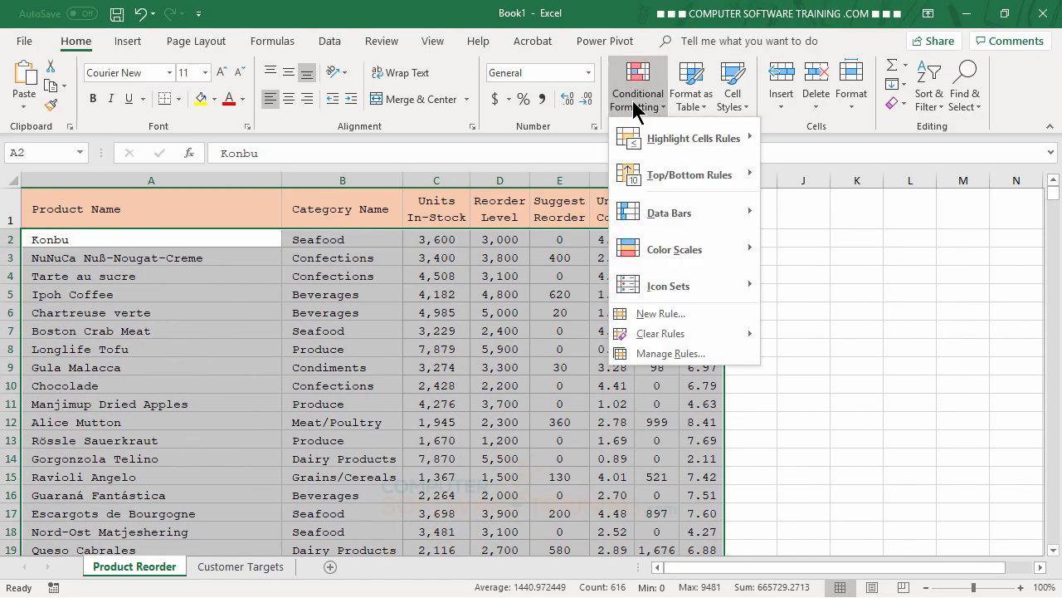
pyautogui.click(651, 313)
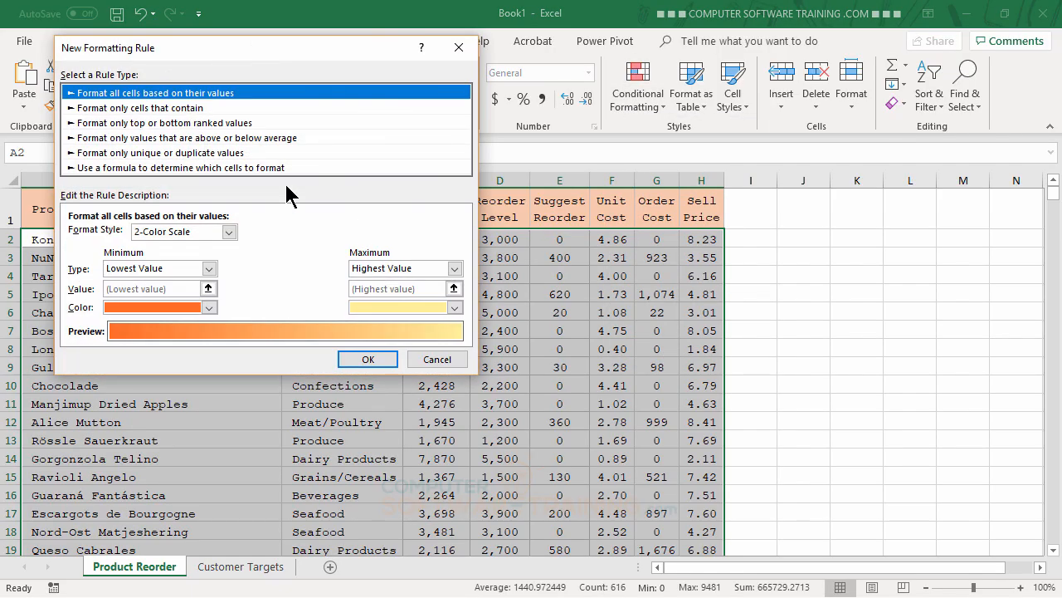
pyautogui.click(148, 168)
pyautogui.click(324, 235)
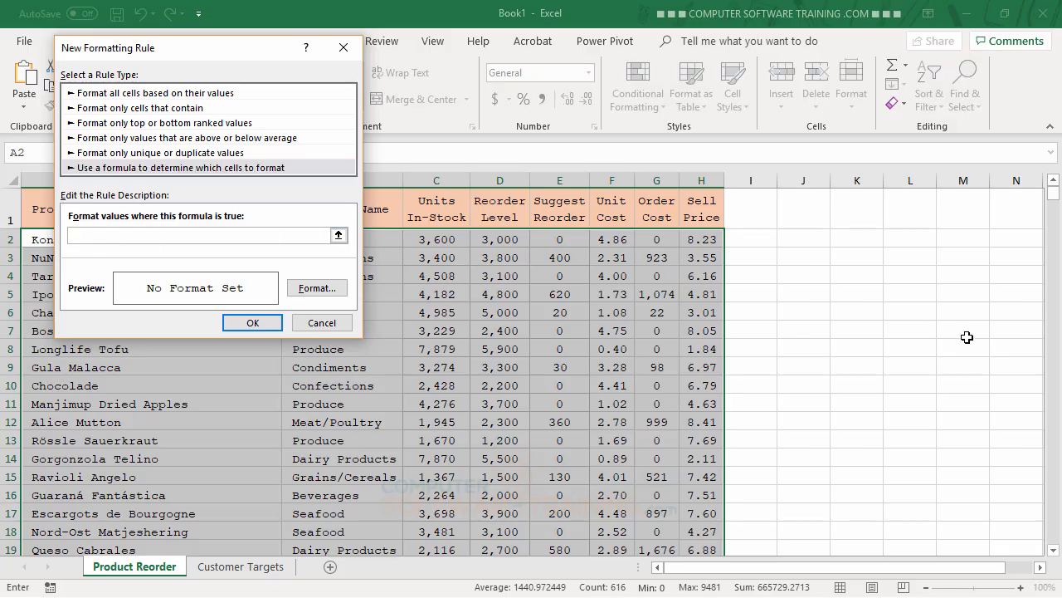
pyautogui.write('=$')
pyautogui.write('C2<$D2')
# - Give the rule the lightest green background fill and apply it to the product rows
pyautogui.click(306, 292)
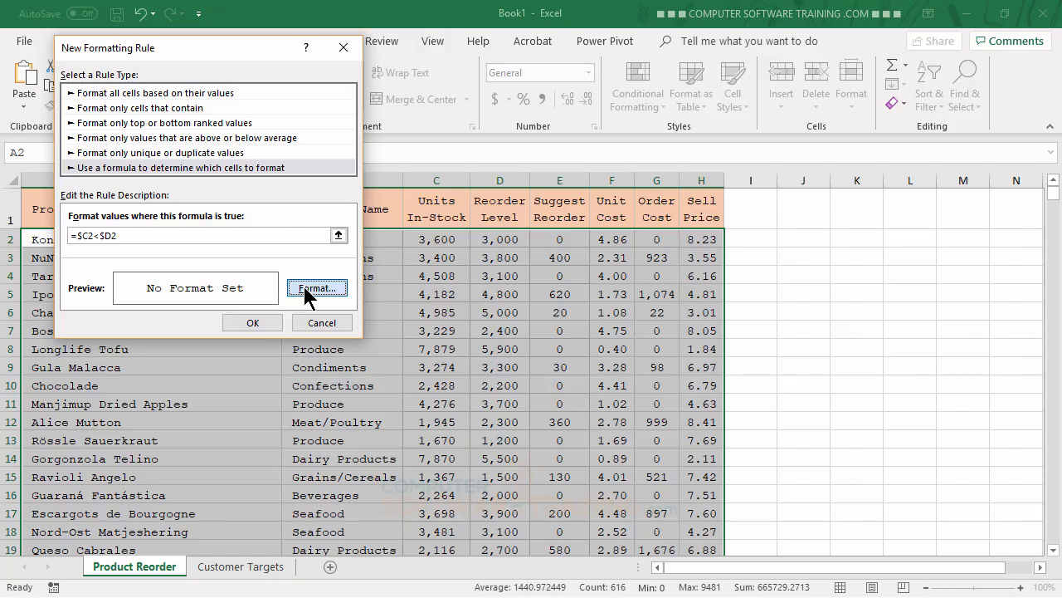
pyautogui.click(220, 44)
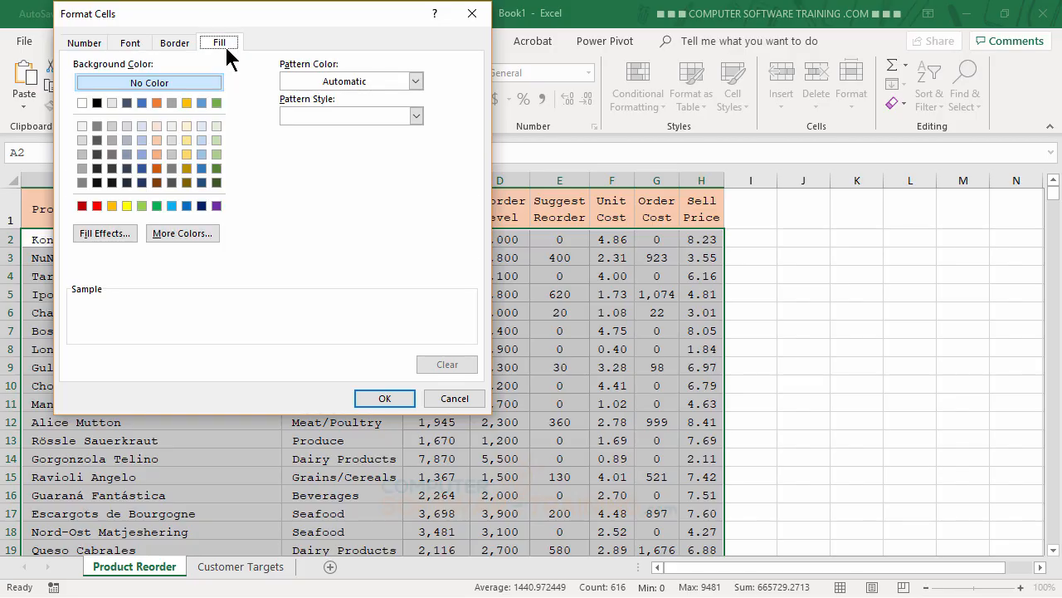
pyautogui.click(216, 125)
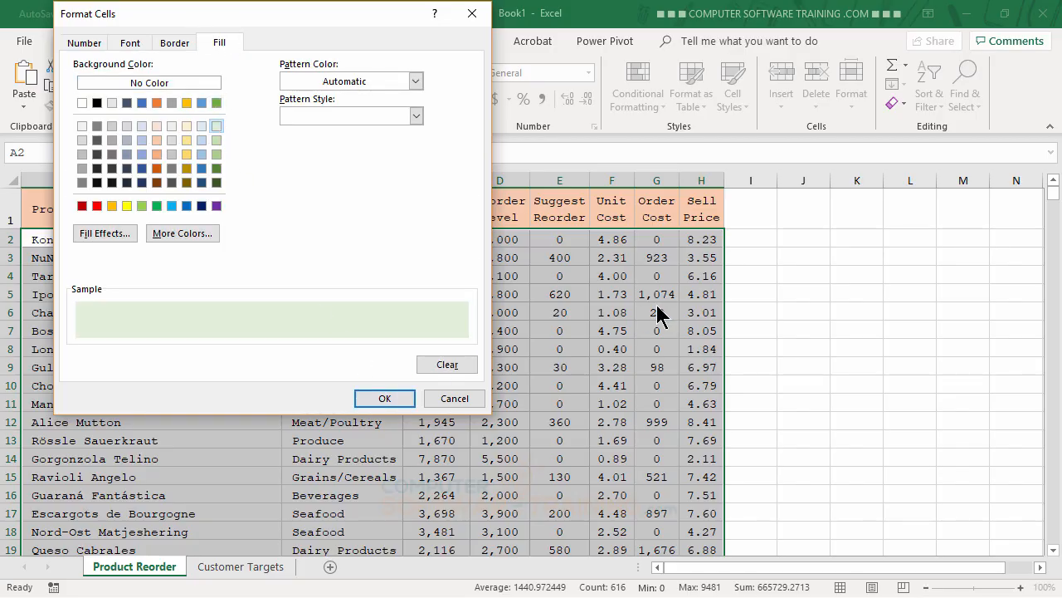
pyautogui.click(385, 398)
pyautogui.click(260, 327)
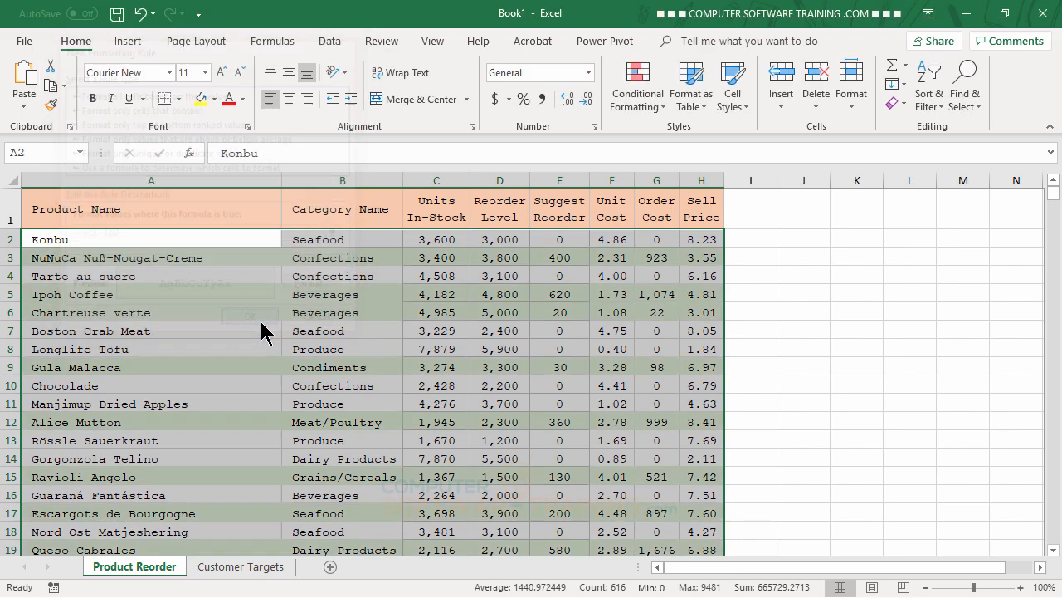
pyautogui.click(400, 311)
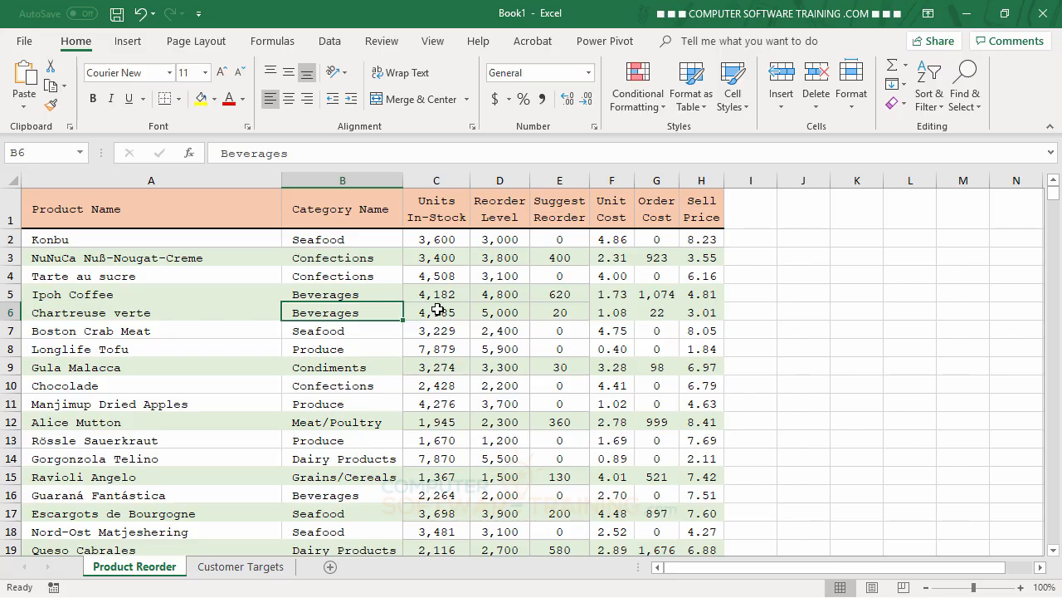
# - Set the Units In-Stock value for Ipoh Coffee in cell C5 to 5000
pyautogui.click(505, 296)
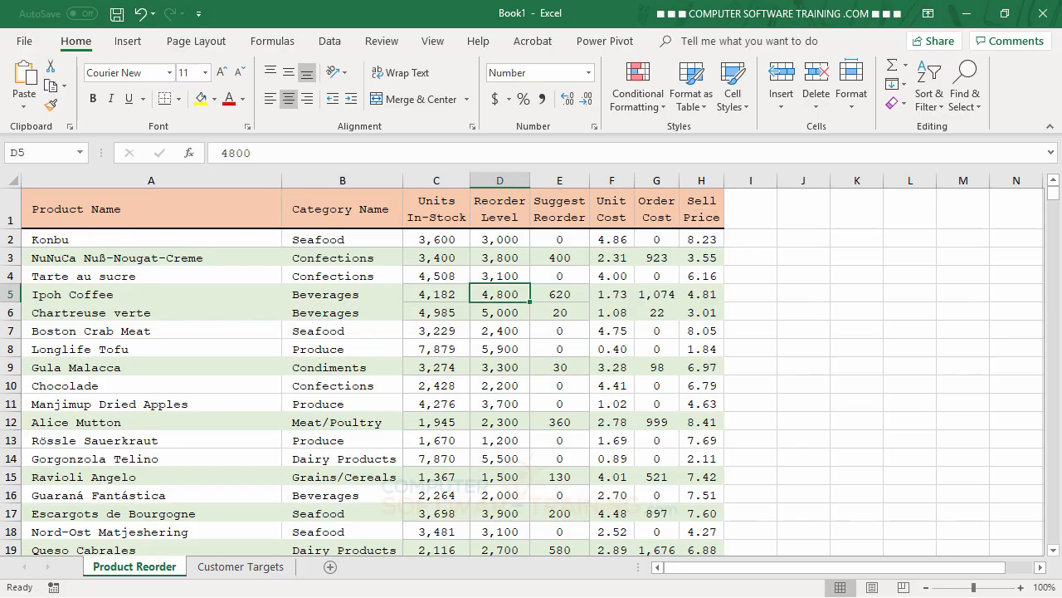
pyautogui.click(445, 295)
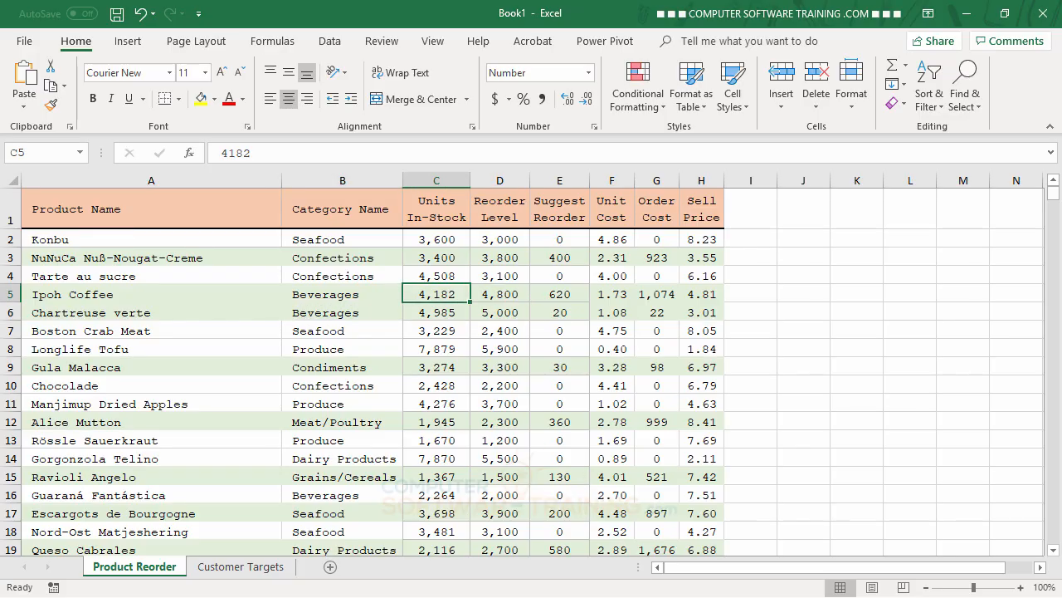
pyautogui.write('5000')
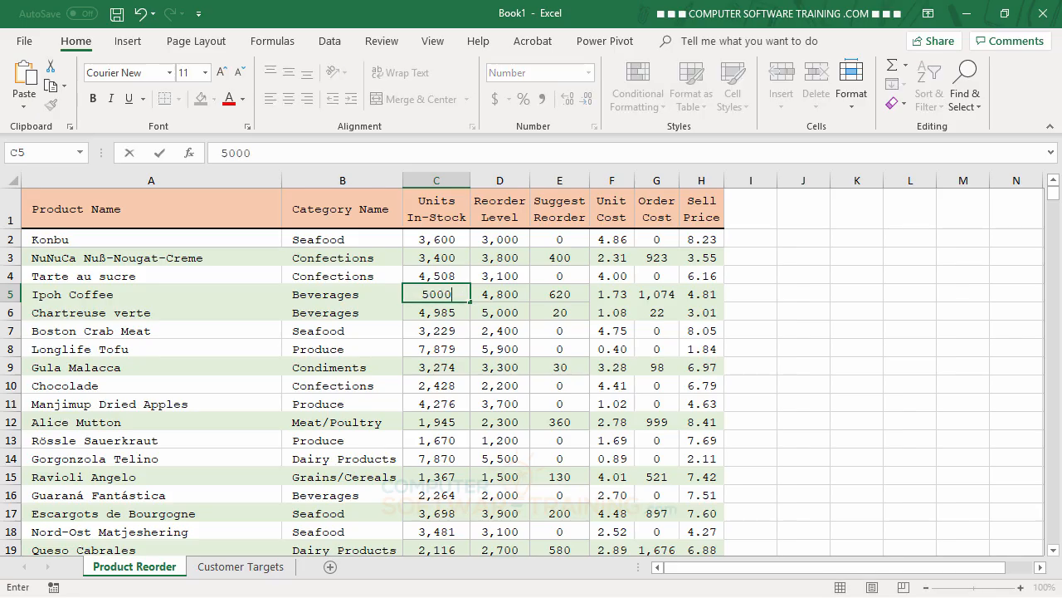
pyautogui.write('0')
pyautogui.press('BackSpace')
pyautogui.press('Return')
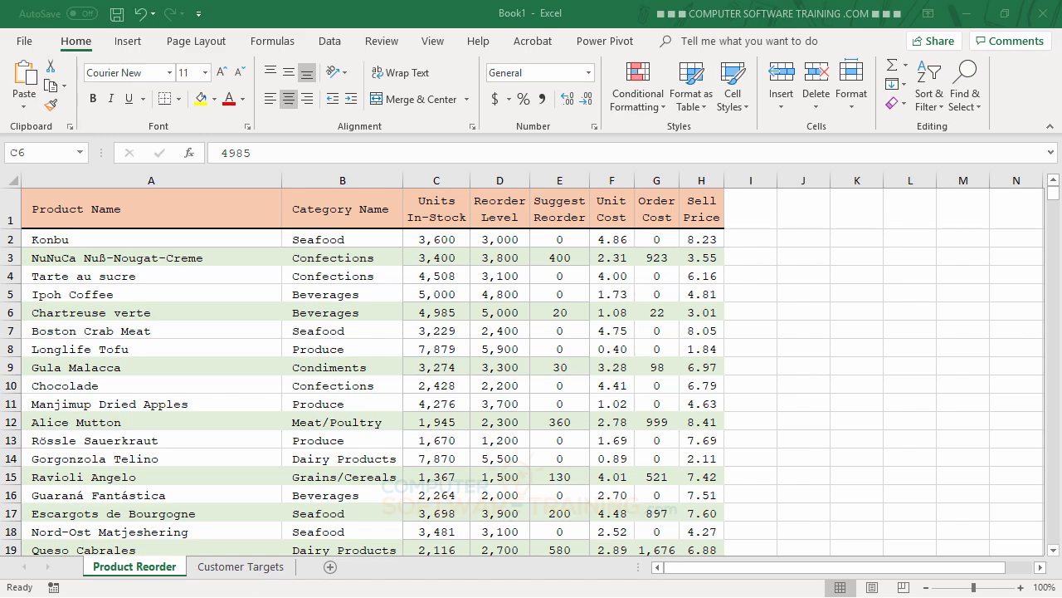
# - On the Customer Targets sheet, start a formula-based conditional formatting rule for B2:J91 with the formula =$I2<$J2
pyautogui.click(249, 568)
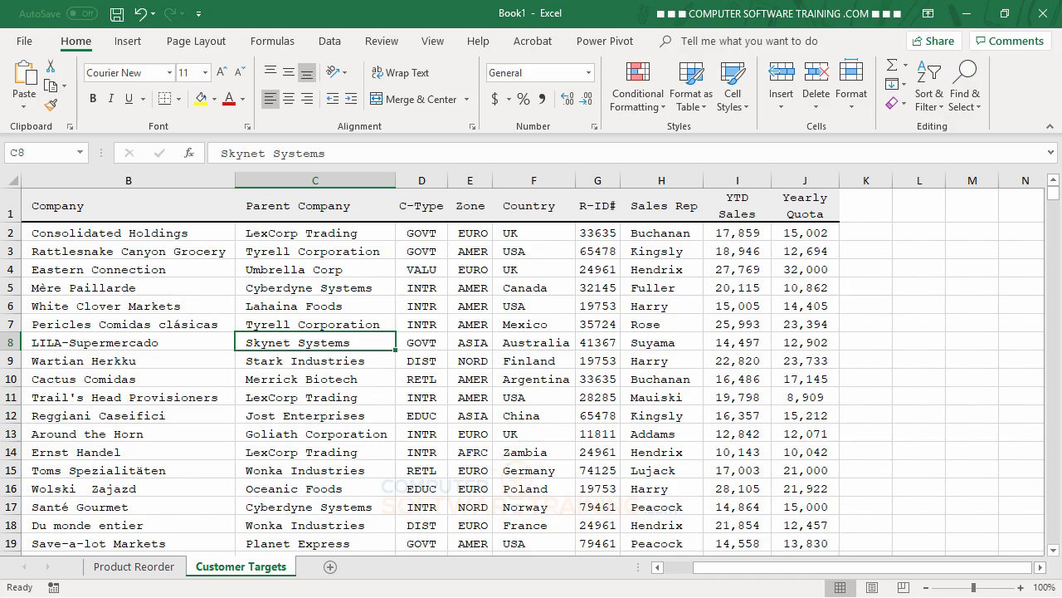
pyautogui.click(86, 230)
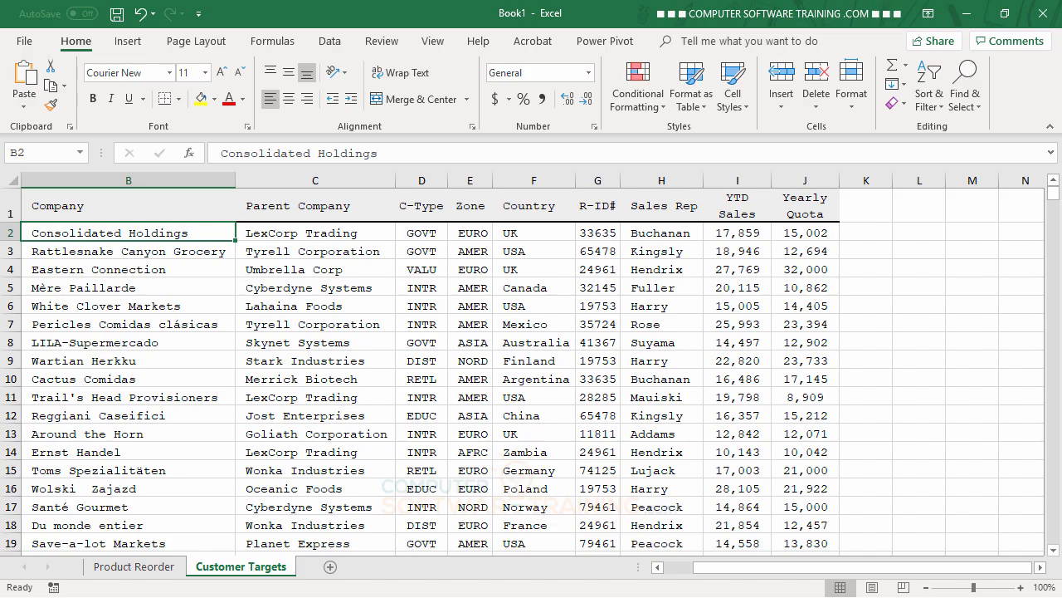
pyautogui.hotkey('ctrl', 'shift', 'Right')
pyautogui.hotkey('ctrl', 'shift', 'Down')
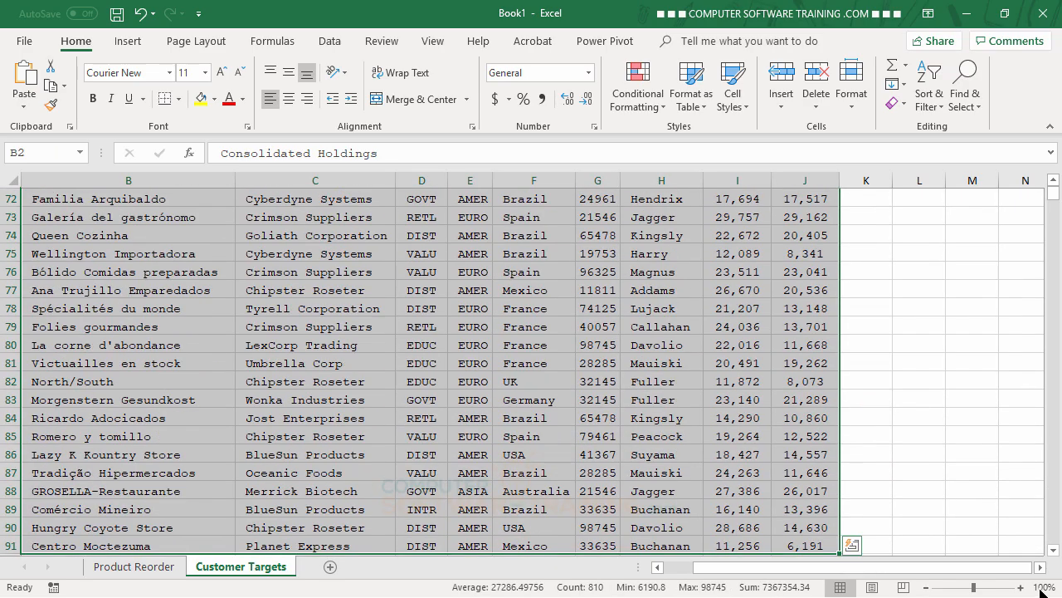
pyautogui.scroll(6, 674, 365)
pyautogui.scroll(18, 674, 365)
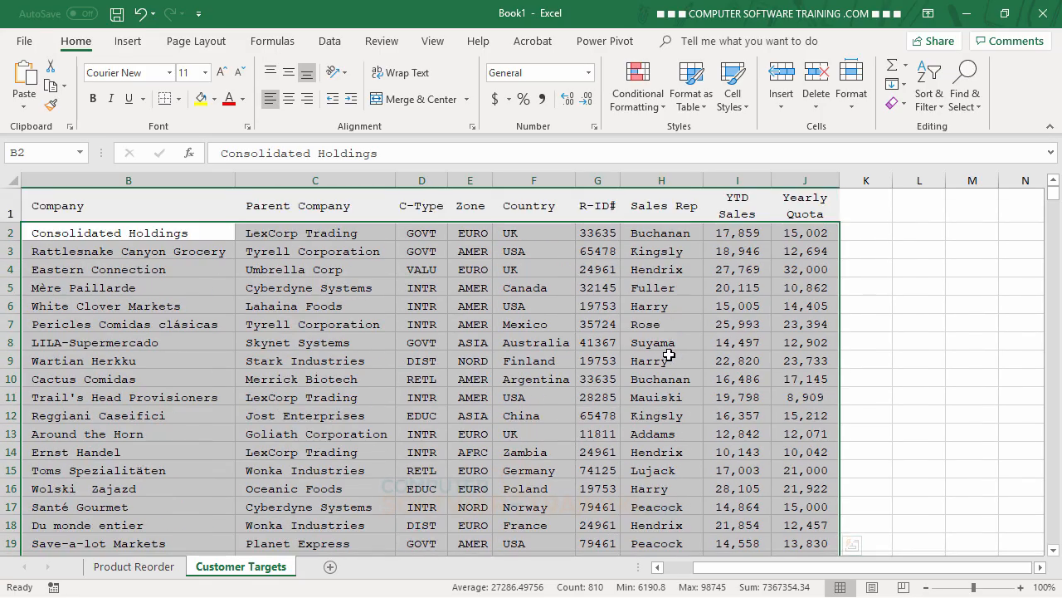
pyautogui.click(640, 100)
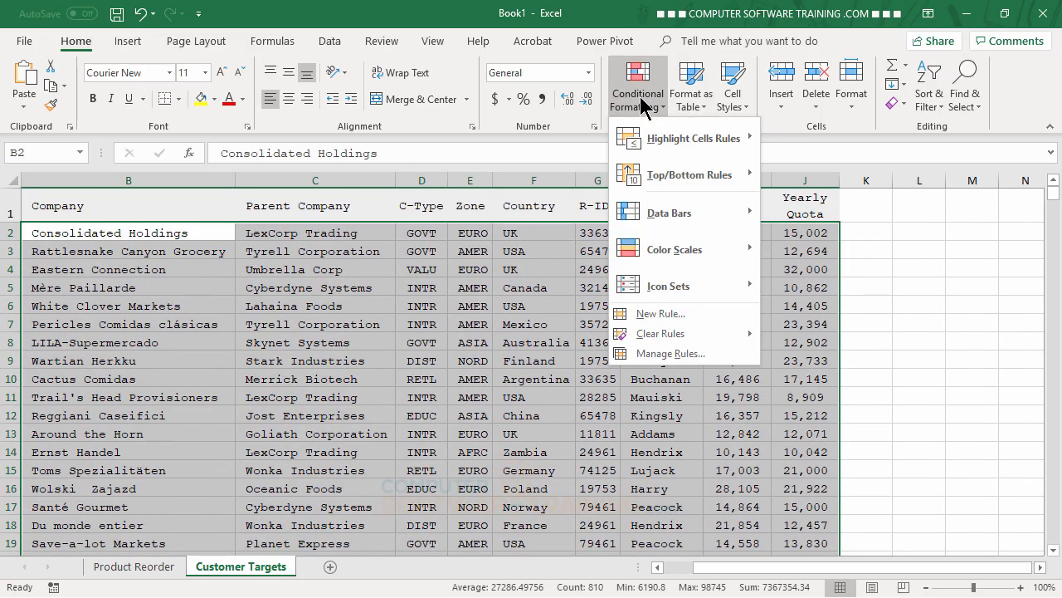
pyautogui.click(647, 316)
pyautogui.click(93, 149)
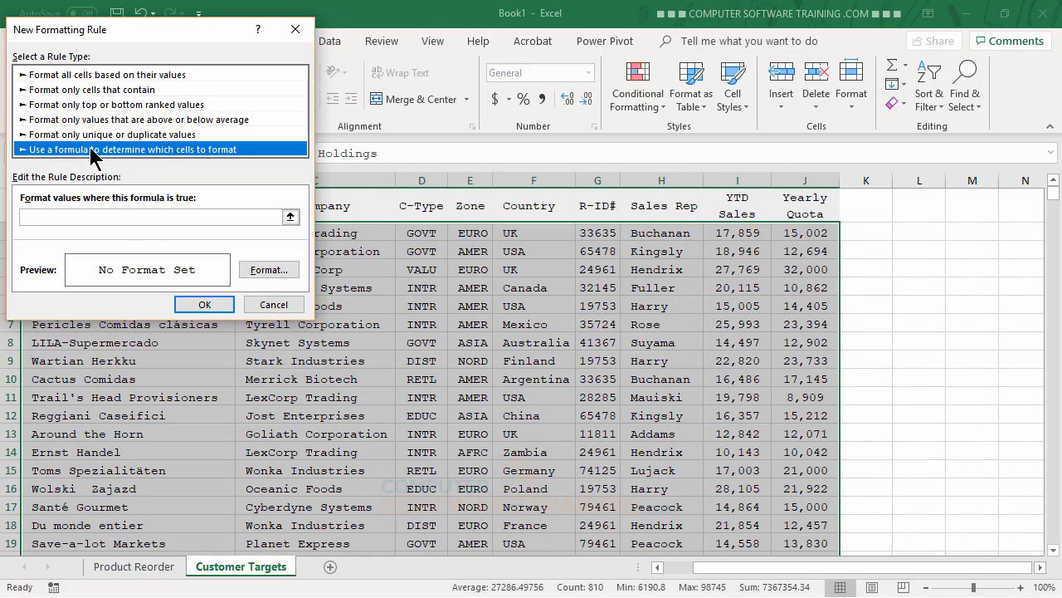
pyautogui.click(70, 217)
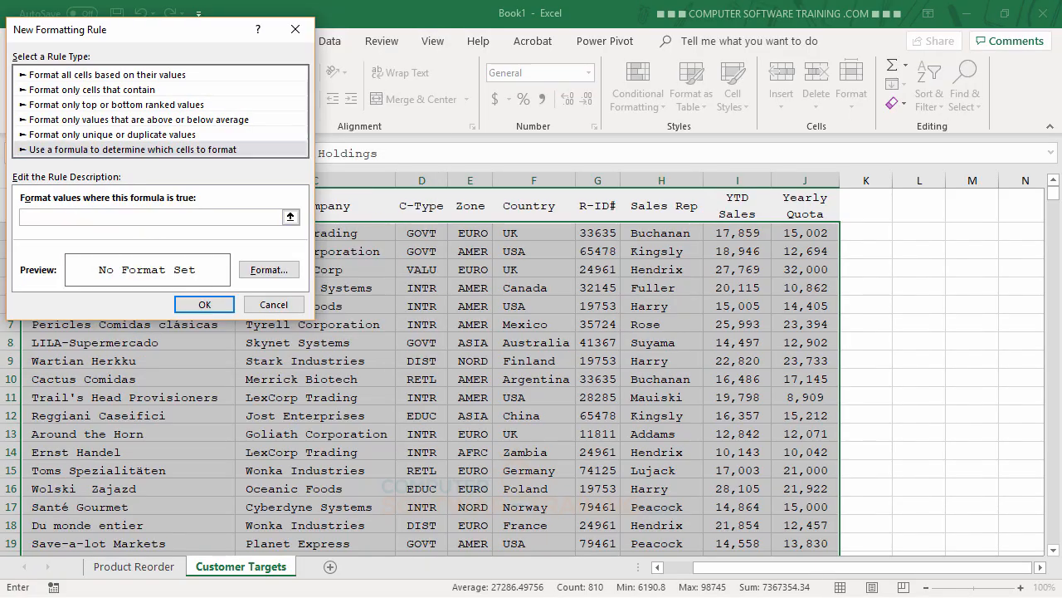
pyautogui.write('=')
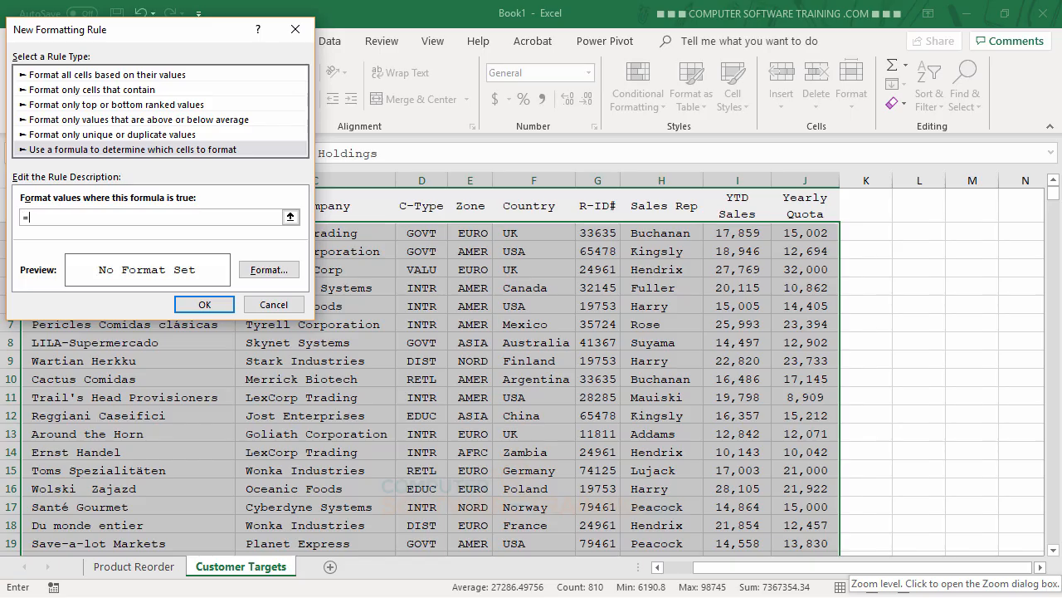
pyautogui.write('$')
pyautogui.write('I2<')
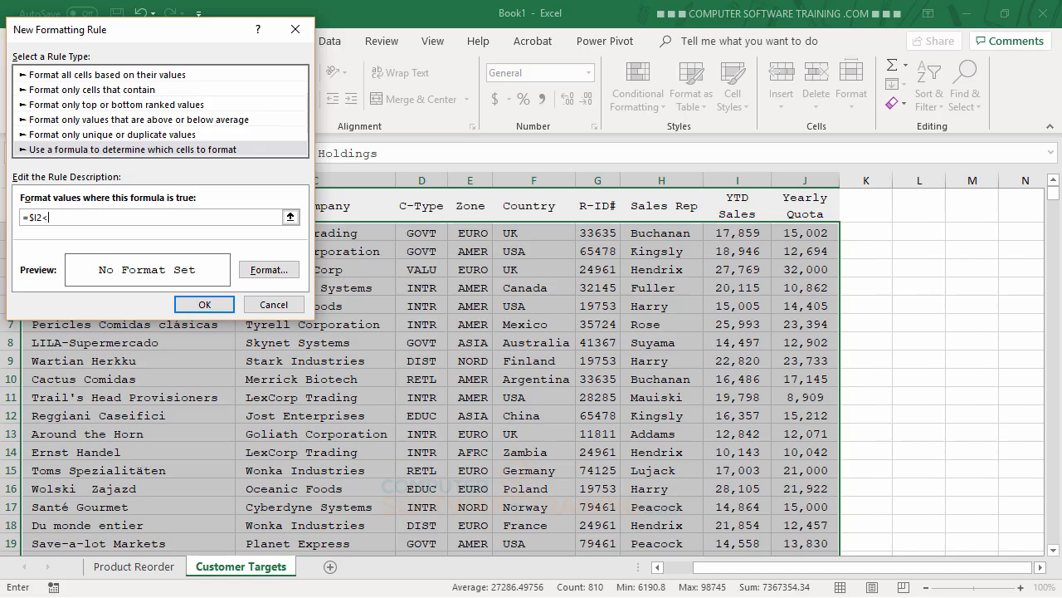
pyautogui.write('$J2')
# - Give the rule the lightest orange background fill and apply it to the customer rows
pyautogui.click(247, 270)
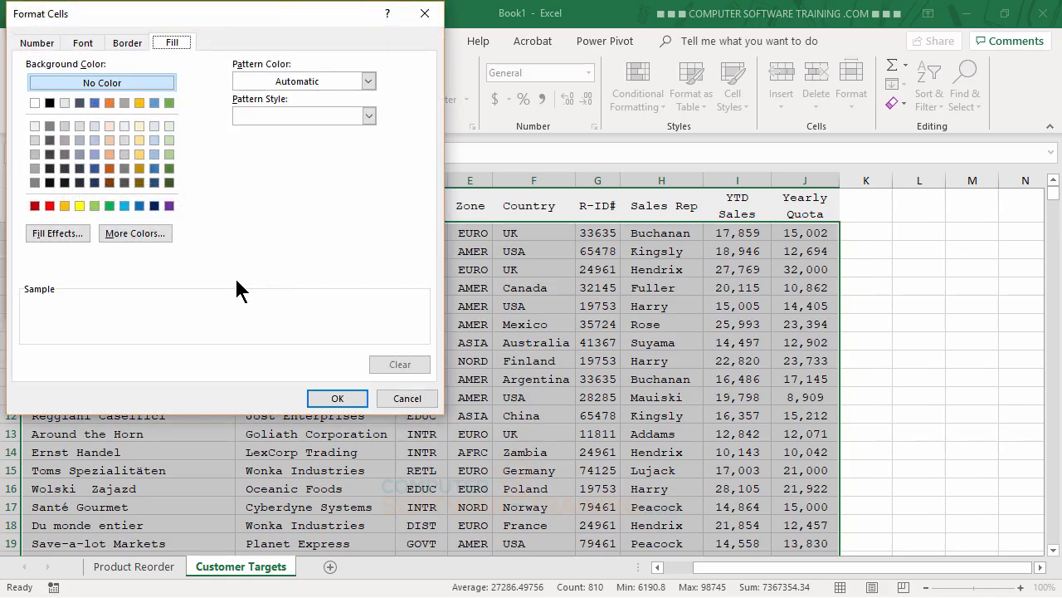
pyautogui.click(108, 126)
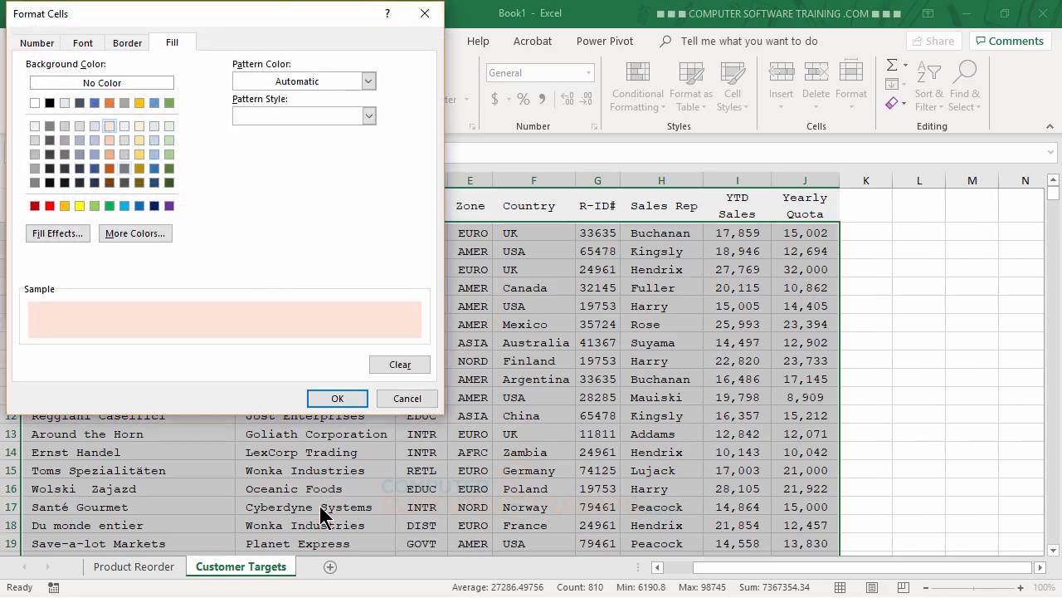
pyautogui.click(337, 399)
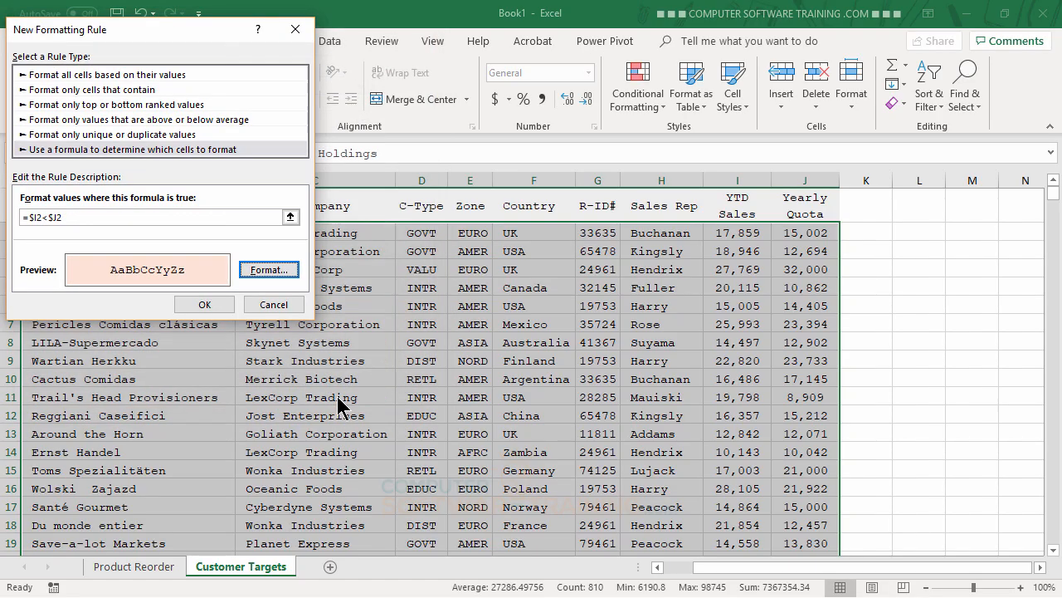
pyautogui.click(222, 308)
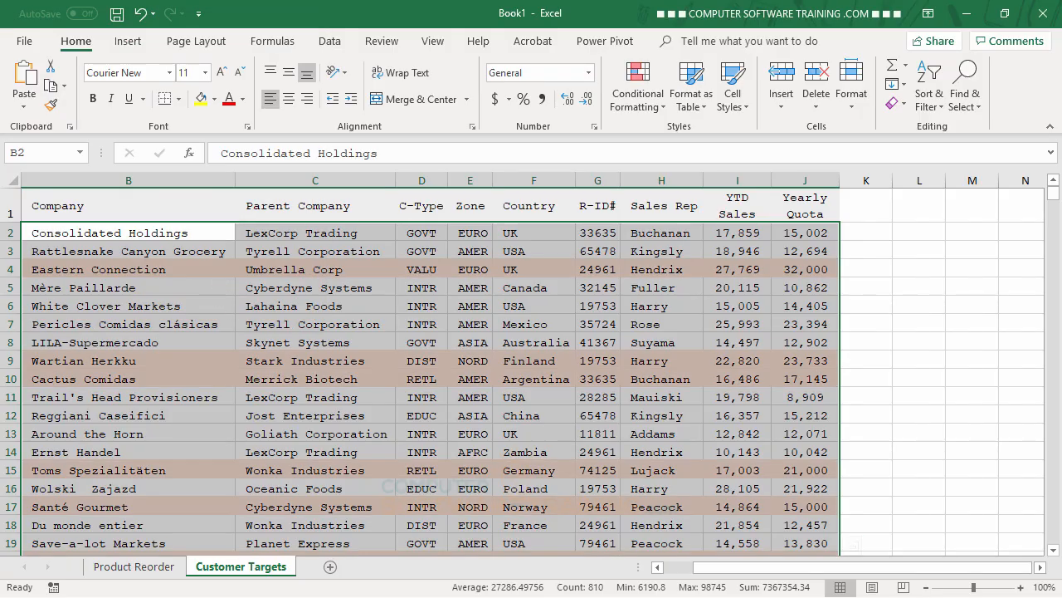
pyautogui.click(737, 324)
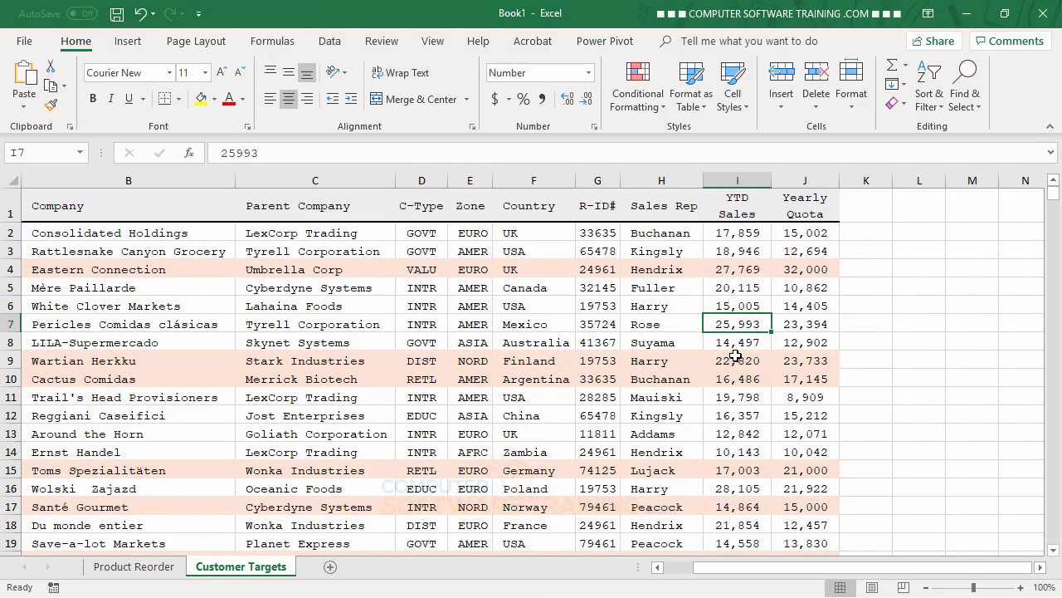
# - Set the YTD Sales value for Consolidated Holdings in cell I2 to 12000
pyautogui.click(746, 233)
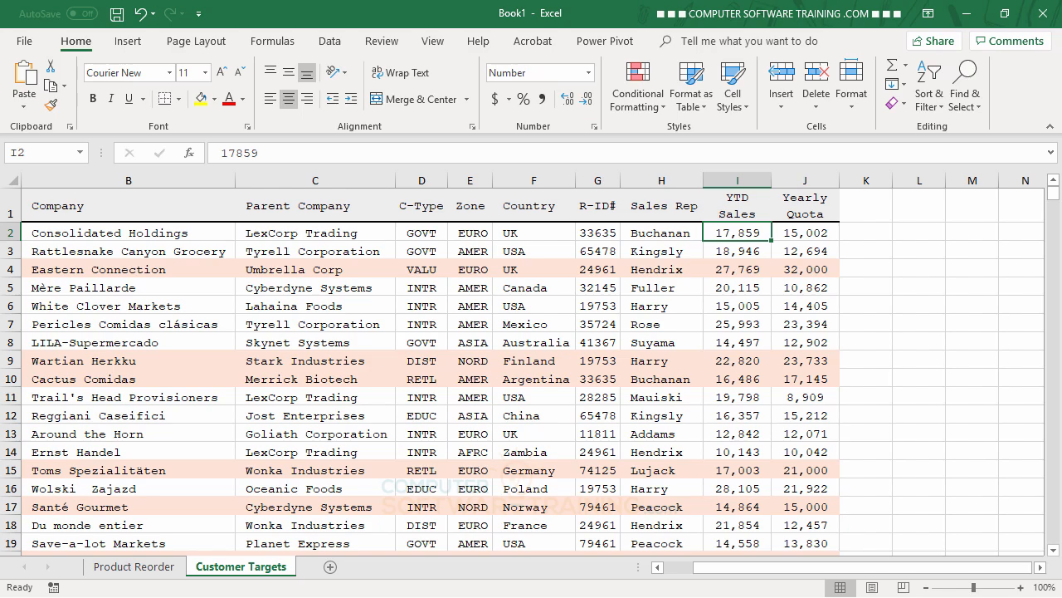
pyautogui.write('12000')
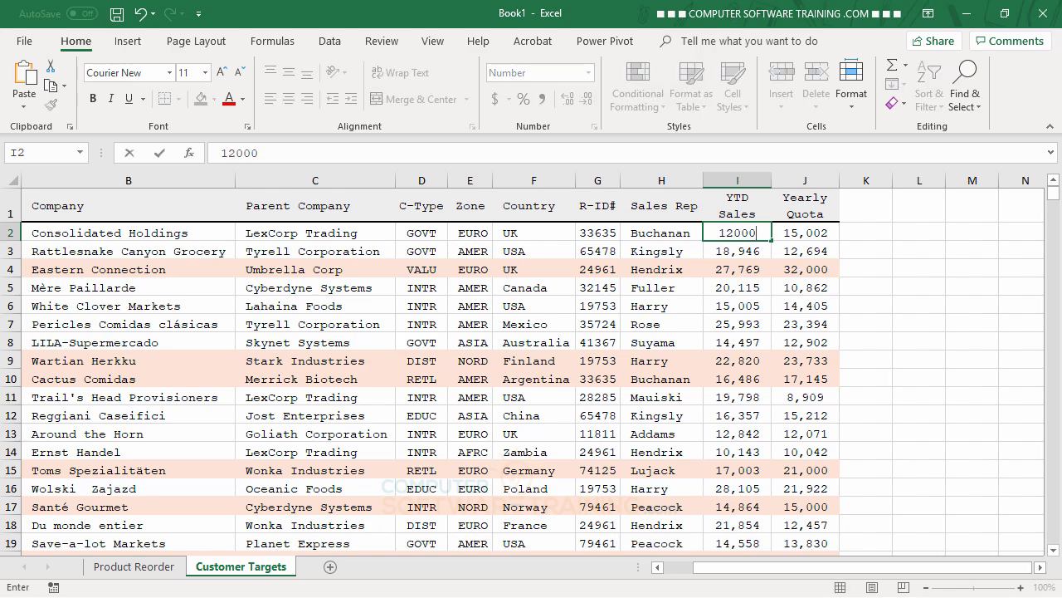
pyautogui.press('Return')
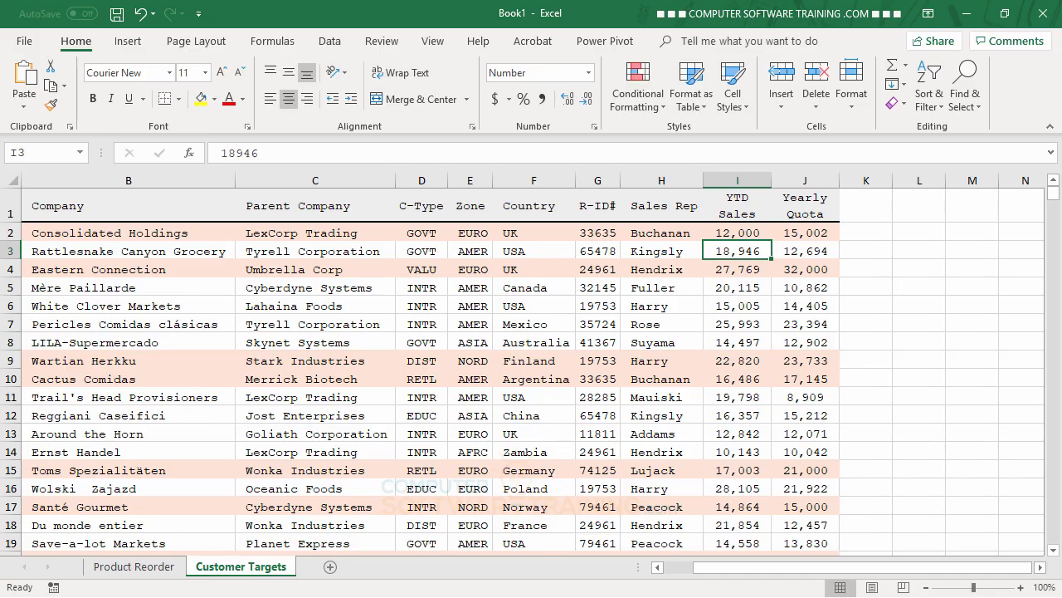